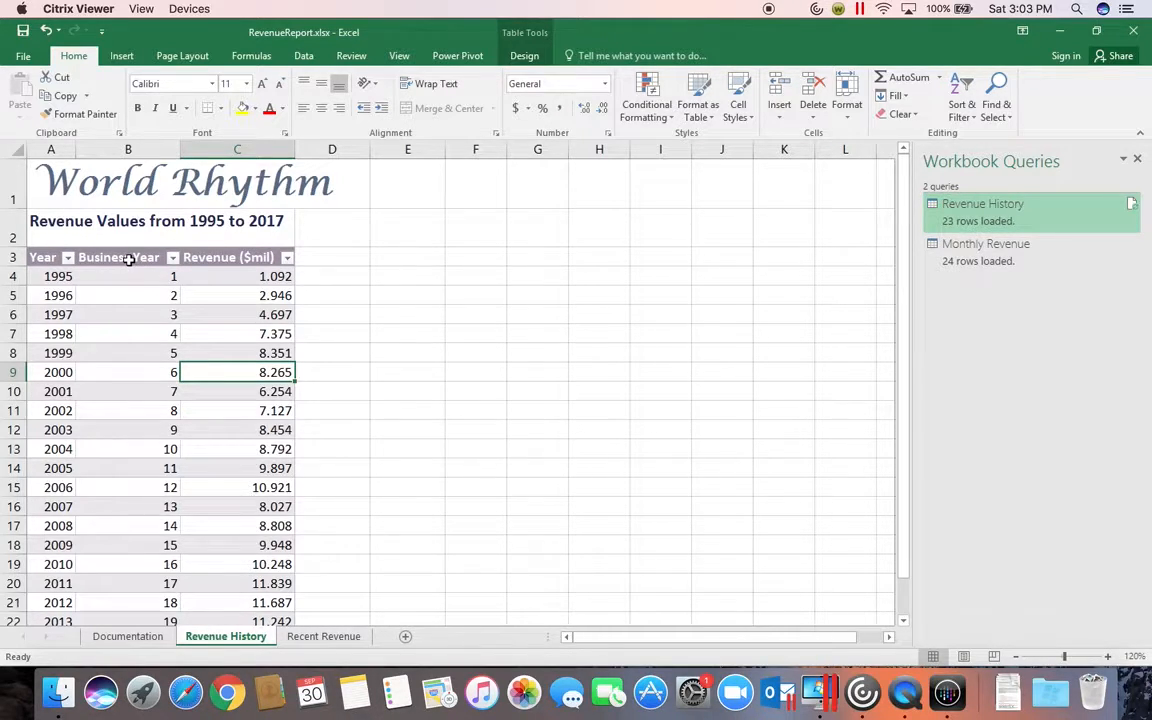
# Step: Insert a scatter chart, markers only, from the table's Business Year and Revenue ($mil) columns
pyautogui.moveTo(128, 259); pyautogui.dragTo(226, 572)
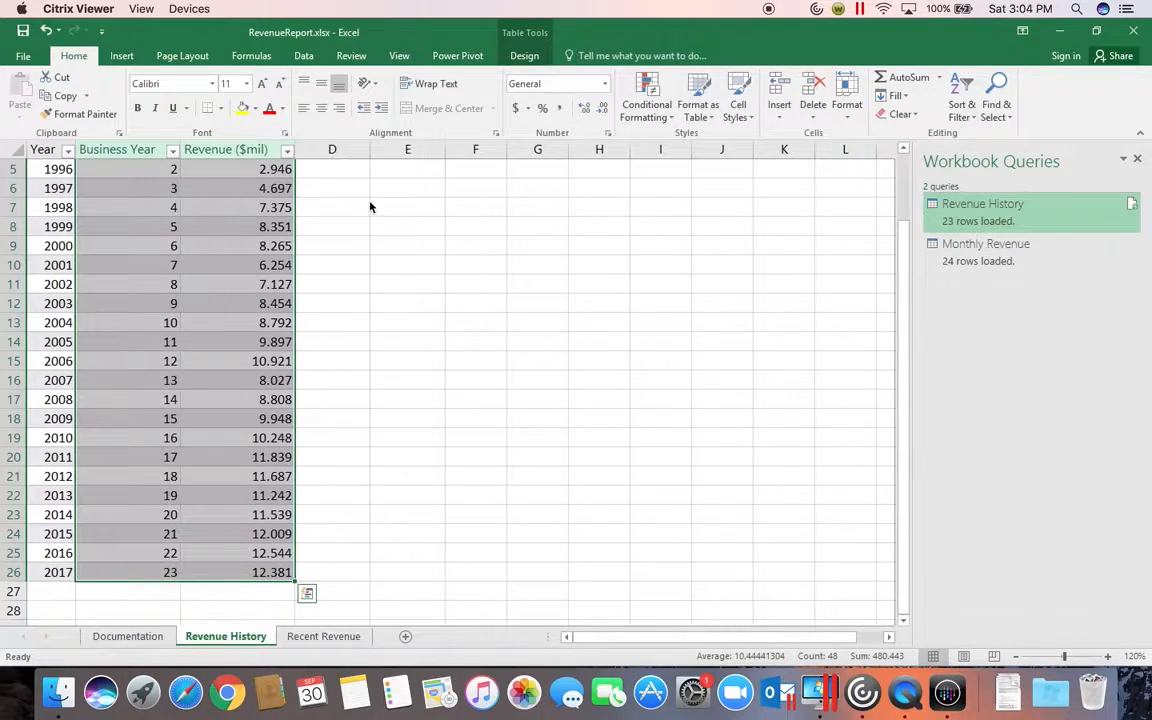
pyautogui.click(122, 58)
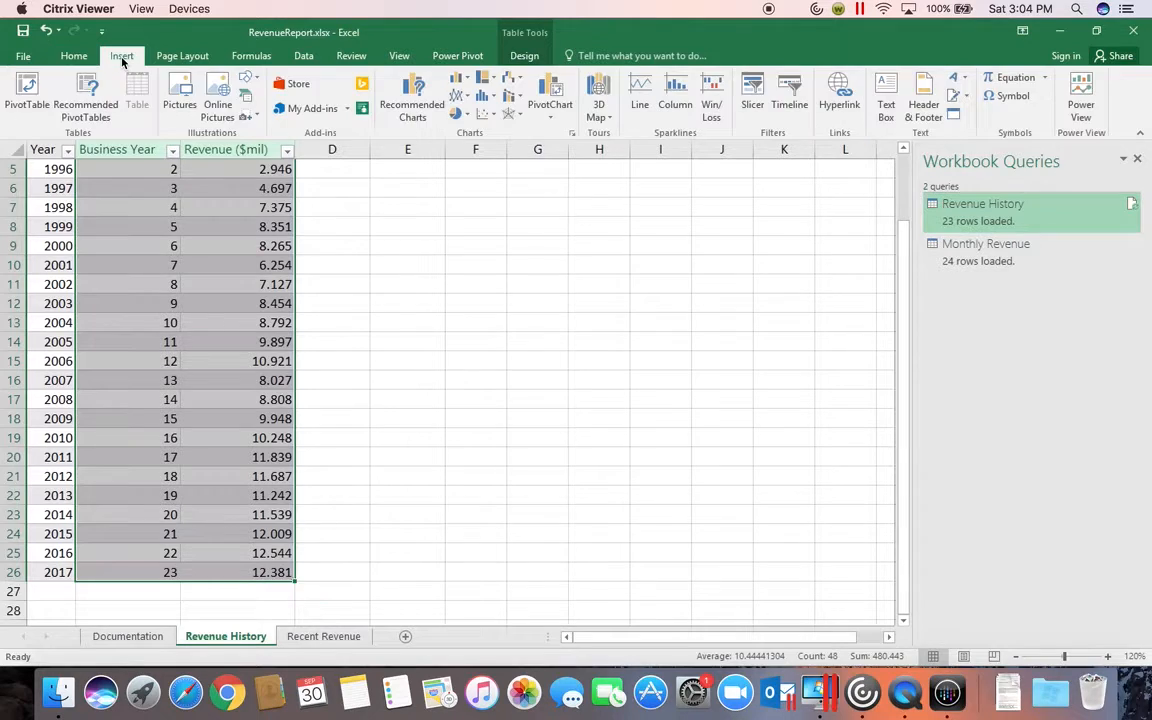
pyautogui.click(485, 115)
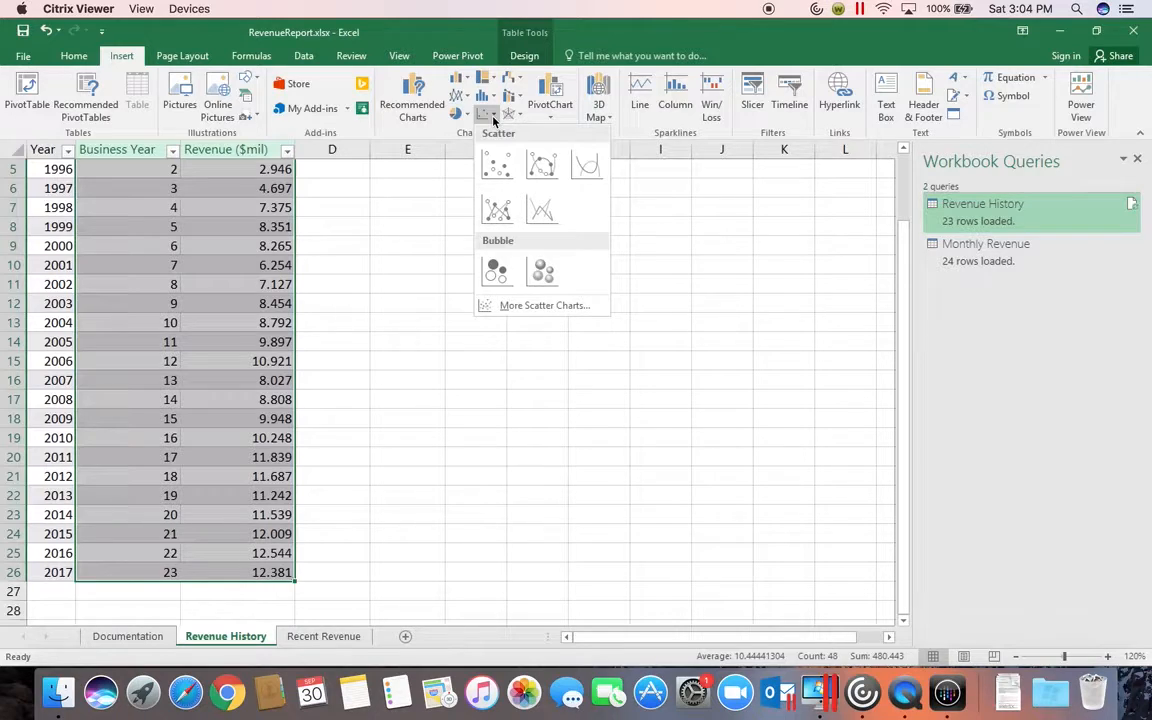
pyautogui.click(494, 168)
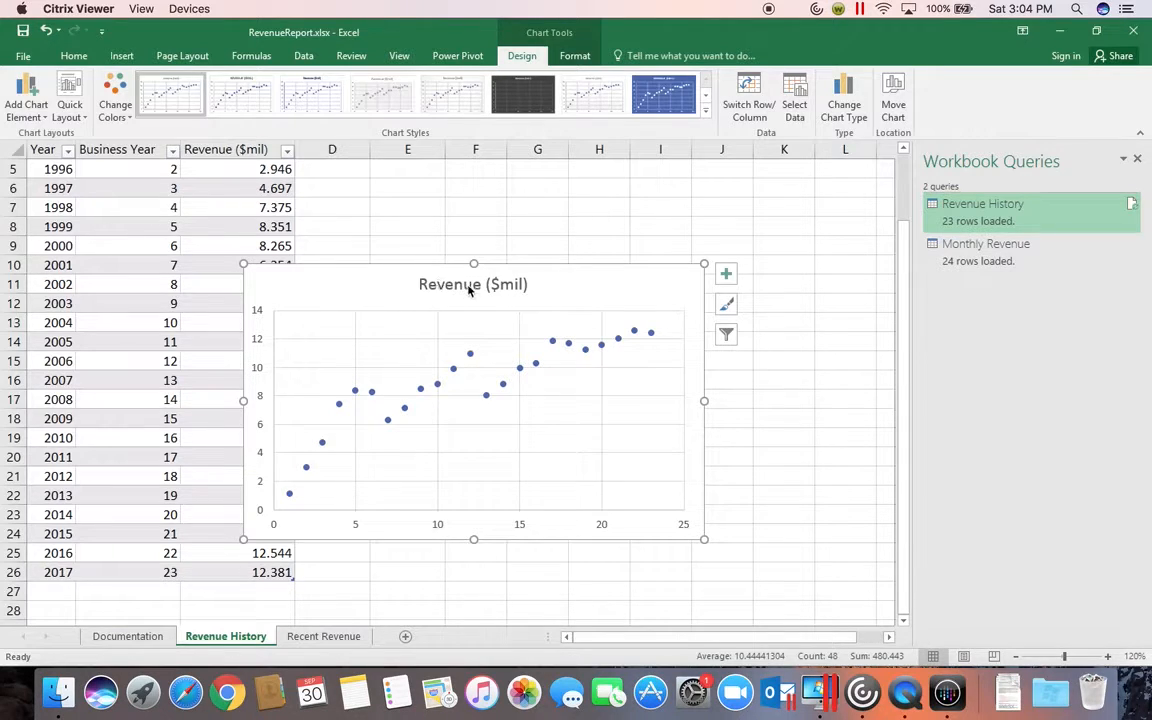
# Step: Move the scatter chart beside the table so its upper edge lines up with the header row, and enlarge it slightly
pyautogui.moveTo(365, 294); pyautogui.dragTo(581, 191)
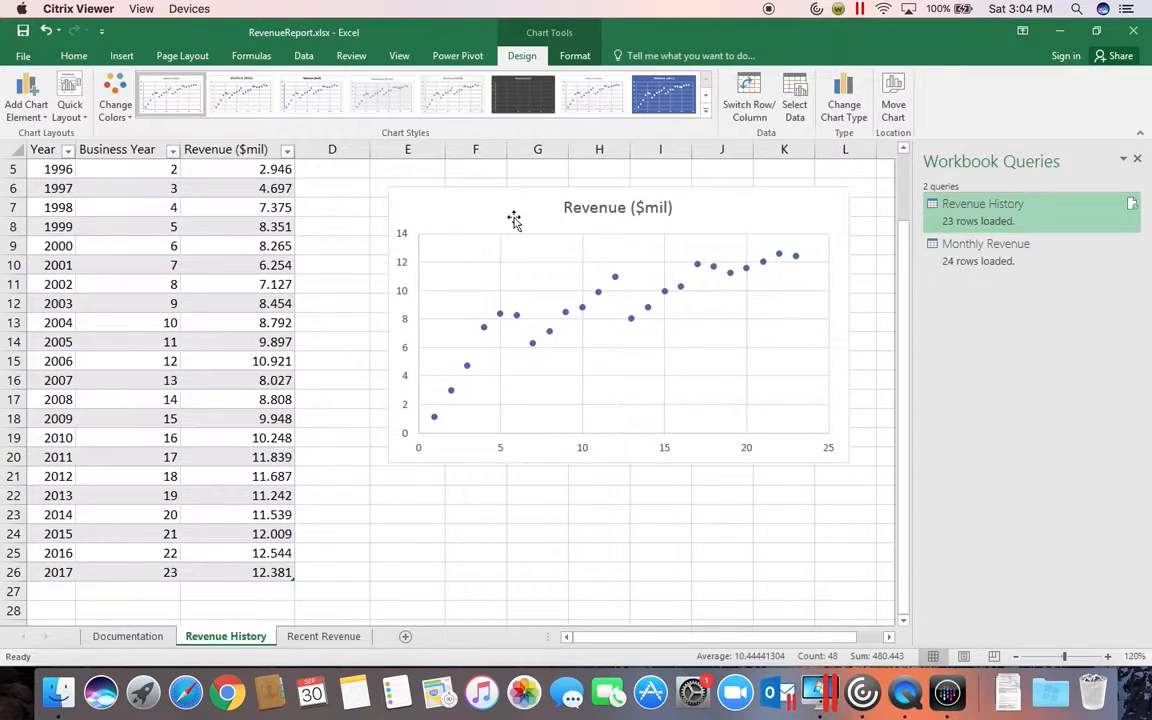
pyautogui.moveTo(903, 329); pyautogui.dragTo(900, 198)
pyautogui.moveTo(455, 335); pyautogui.dragTo(435, 273)
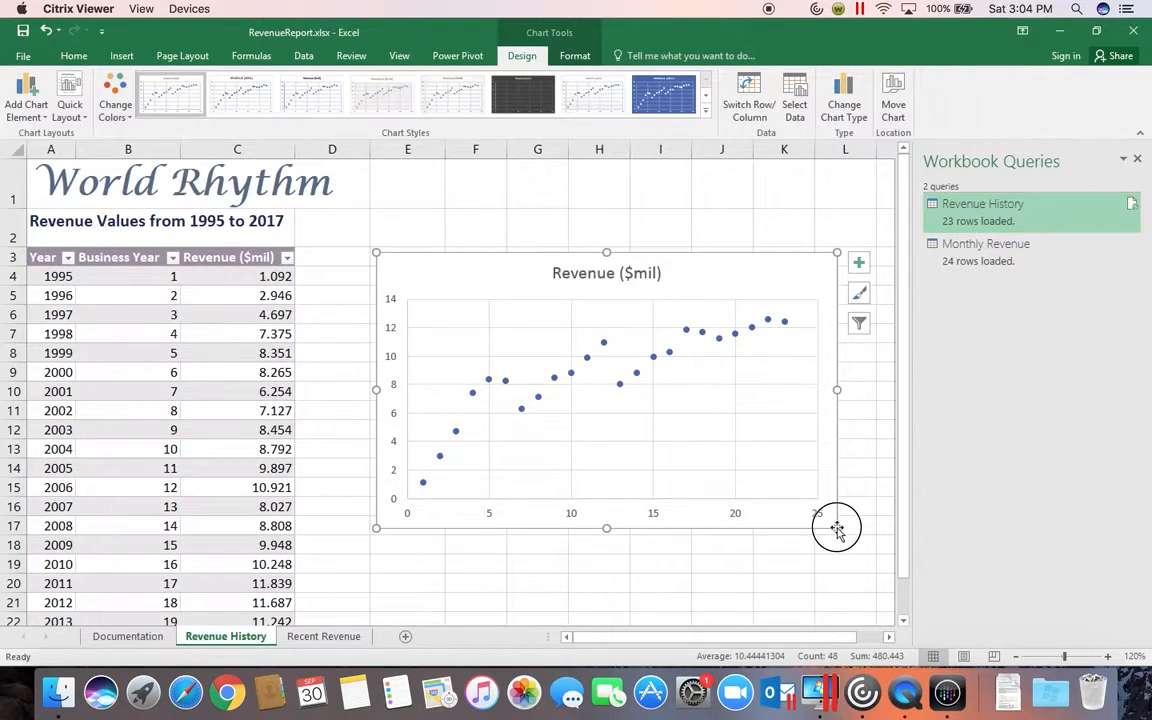
pyautogui.moveTo(836, 529); pyautogui.dragTo(869, 547)
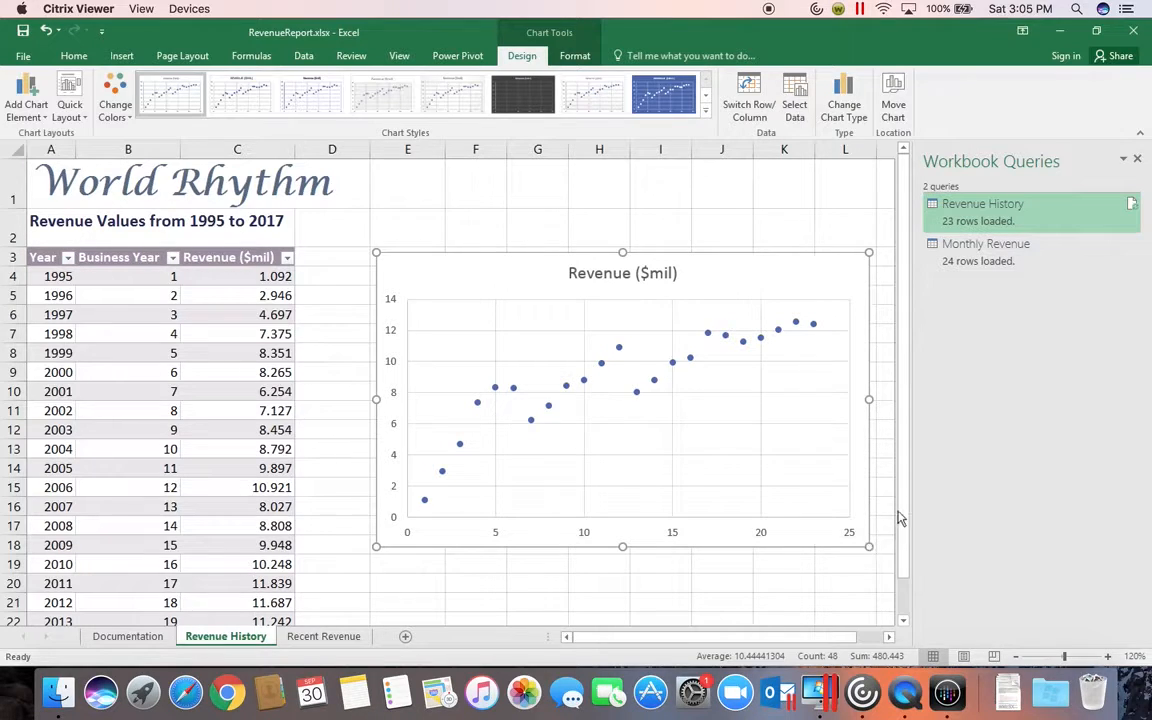
# Step: Add axis titles to the scatter chart
pyautogui.click(888, 637)
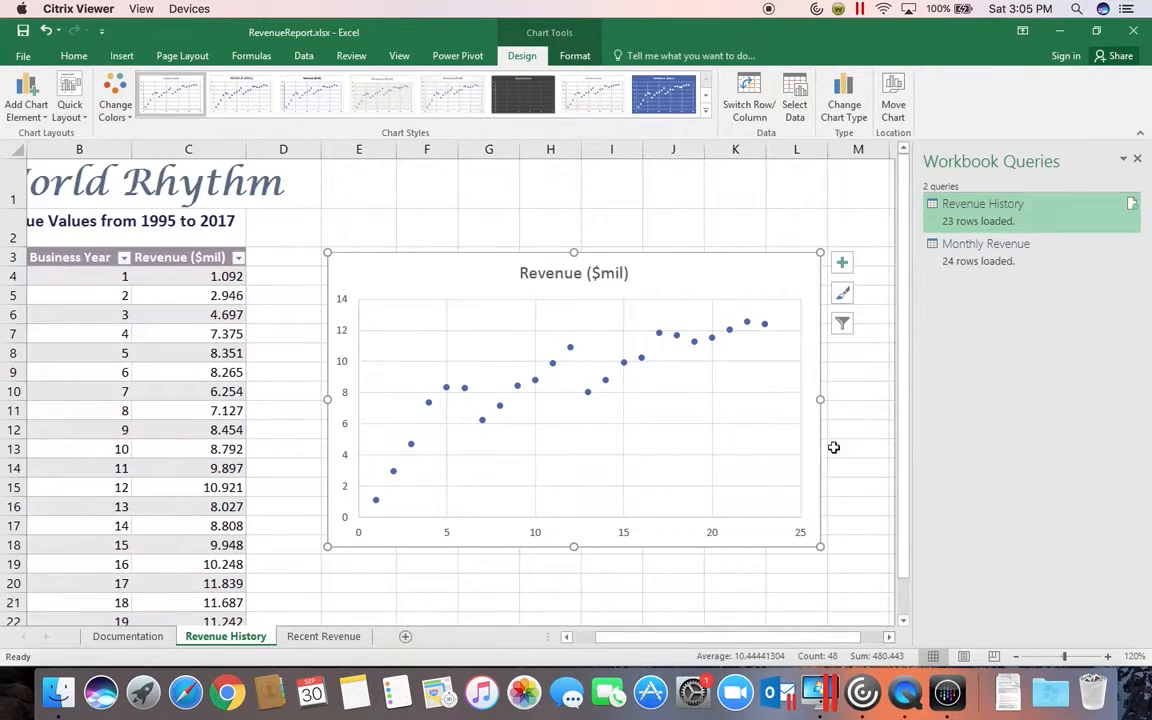
pyautogui.click(844, 266)
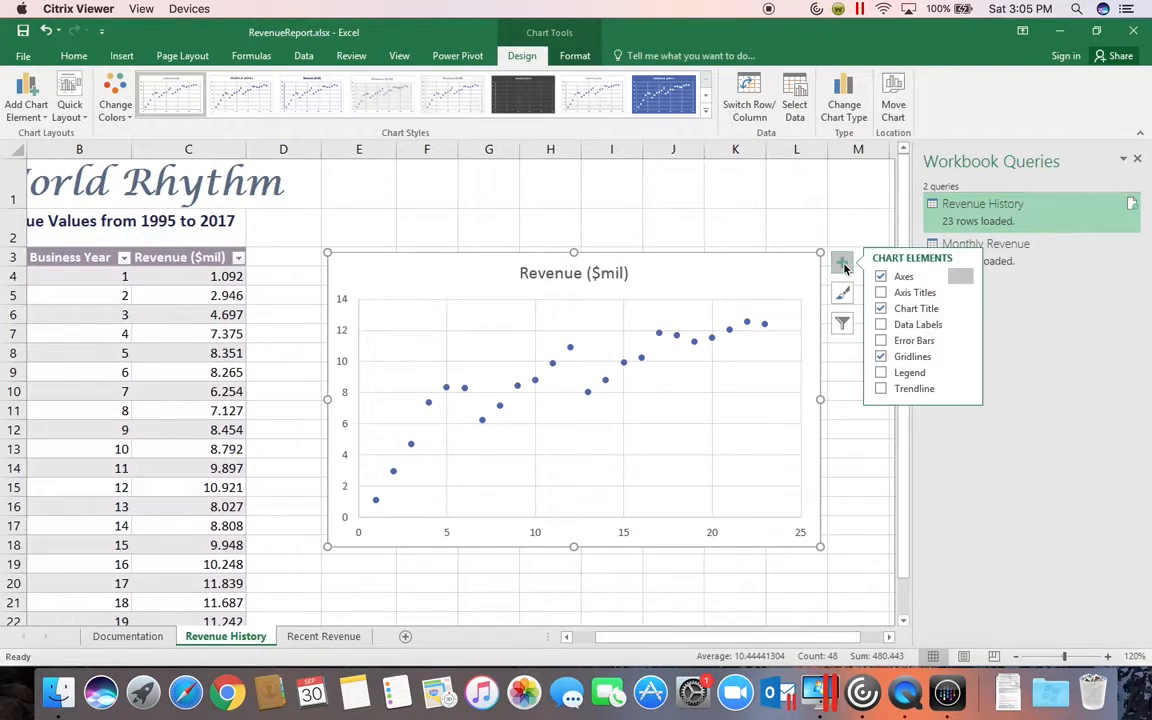
pyautogui.click(882, 294)
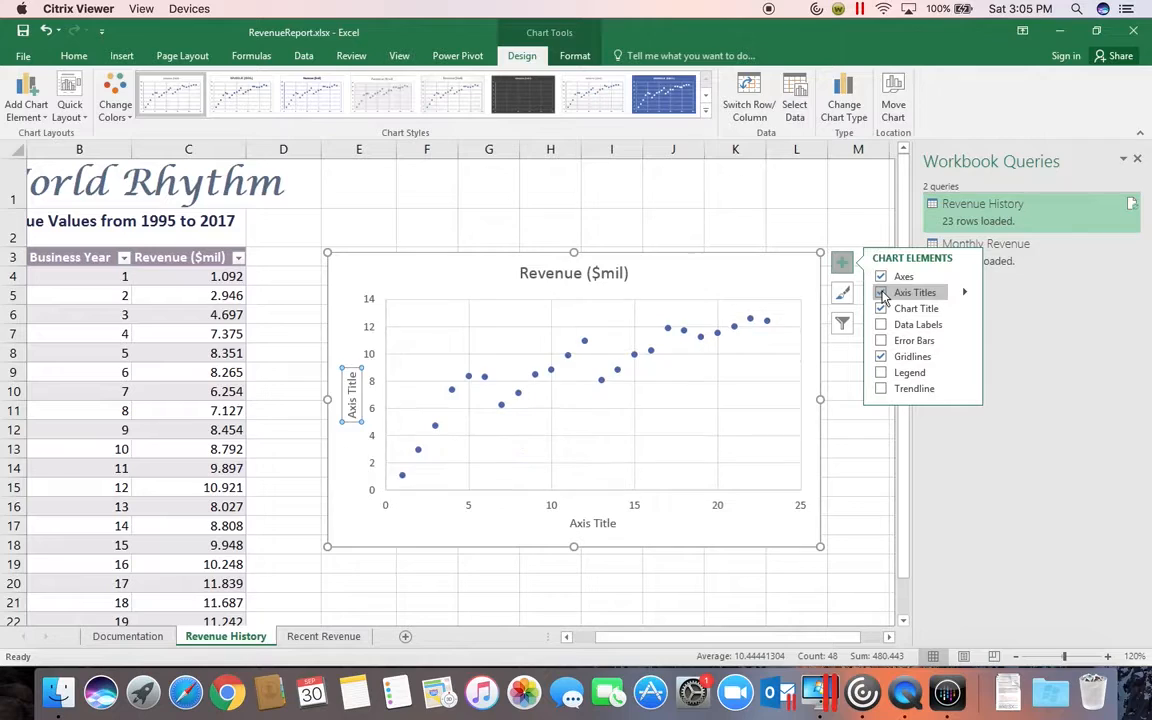
# Step: Change the vertical axis title to "Annual Revenue ($mil)"
pyautogui.click(349, 410)
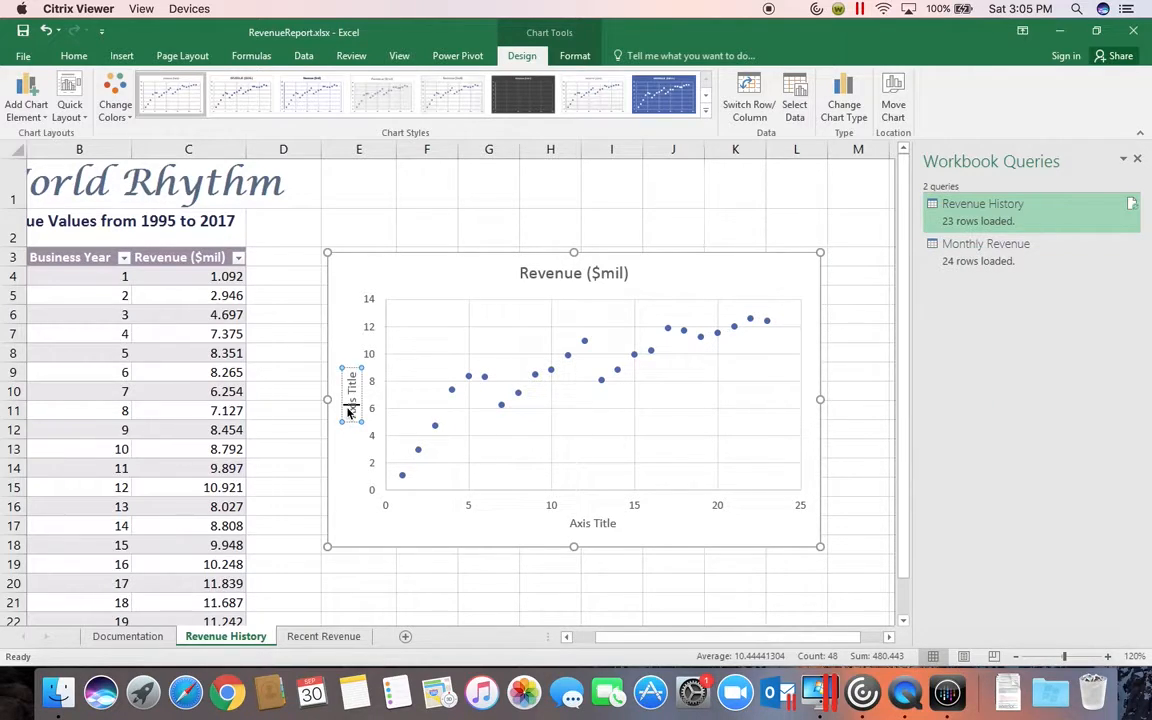
pyautogui.moveTo(349, 380); pyautogui.dragTo(348, 421)
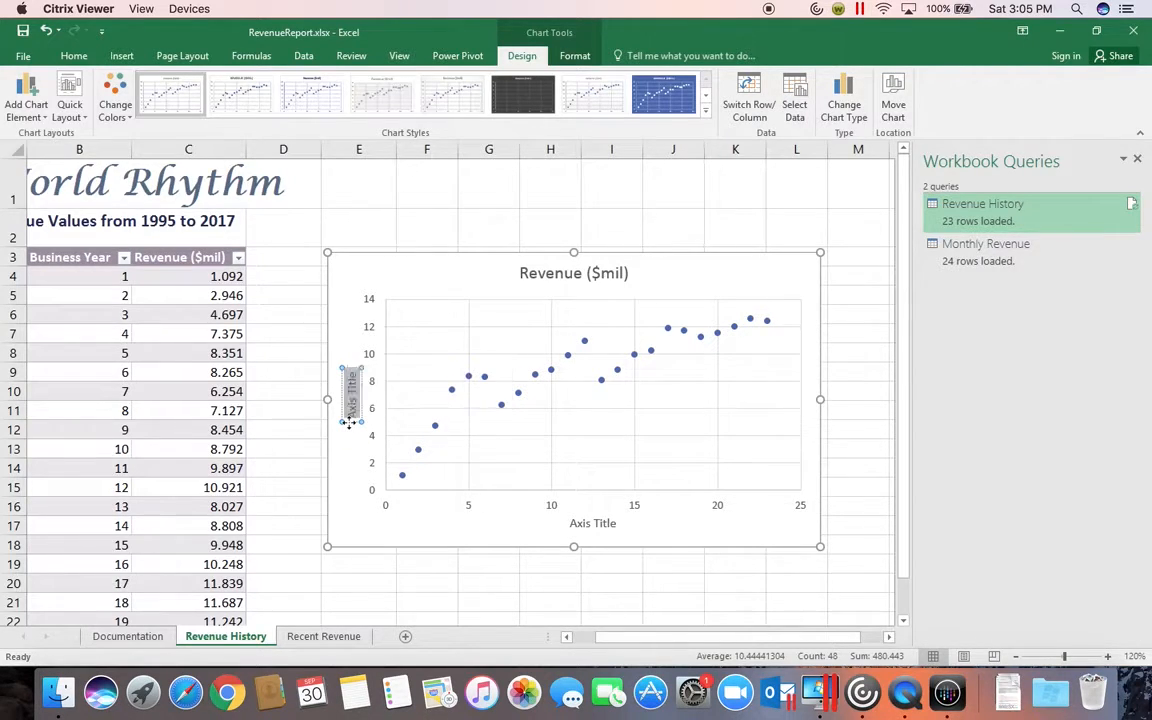
pyautogui.write('Annual')
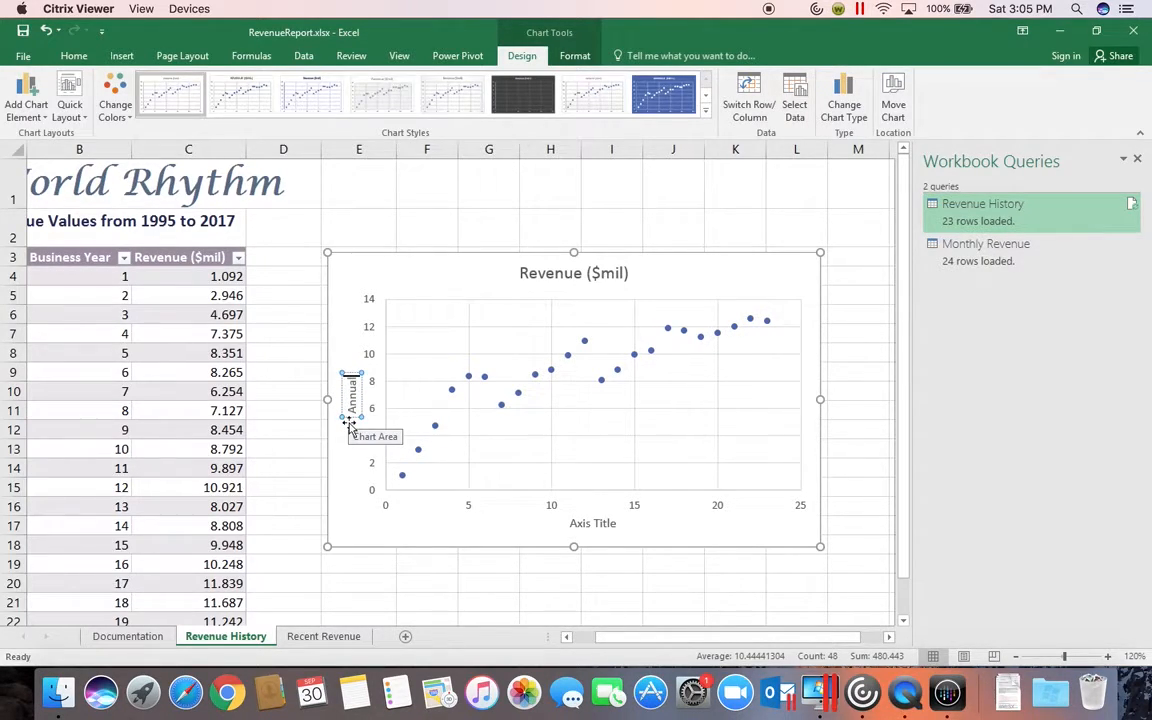
pyautogui.write(' Revenue')
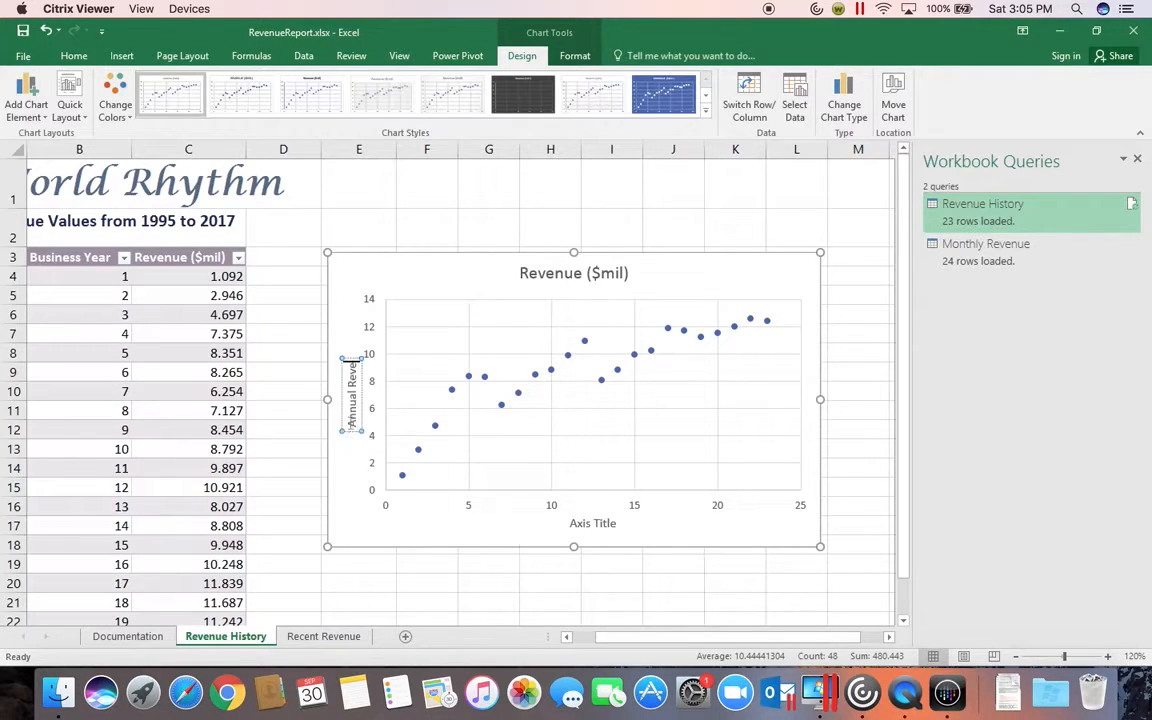
pyautogui.write(' (')
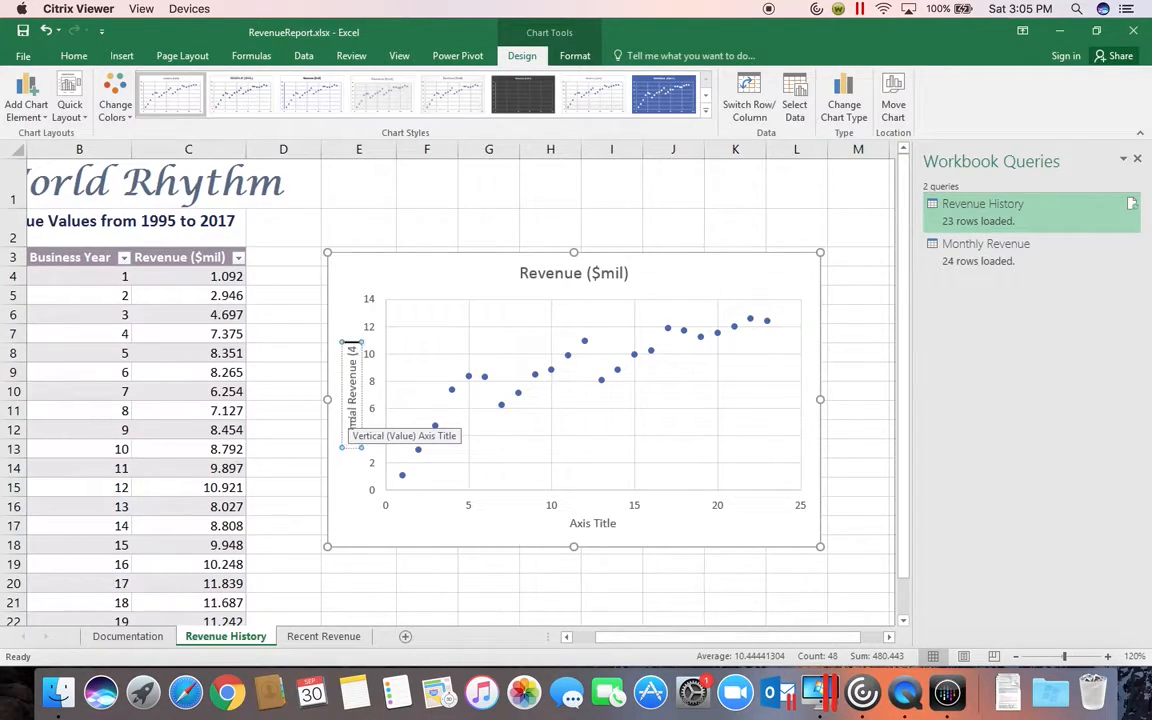
pyautogui.write('$')
pyautogui.press('BackSpace')
pyautogui.press('BackSpace')
pyautogui.write('($mil')
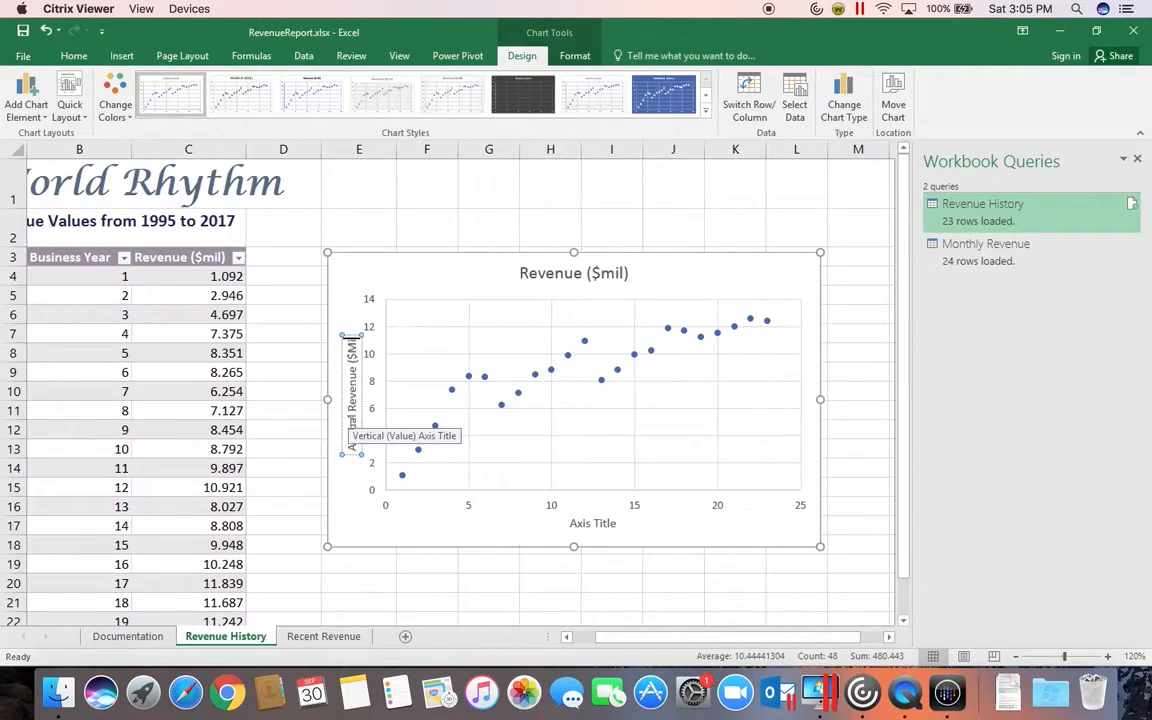
pyautogui.write(')')
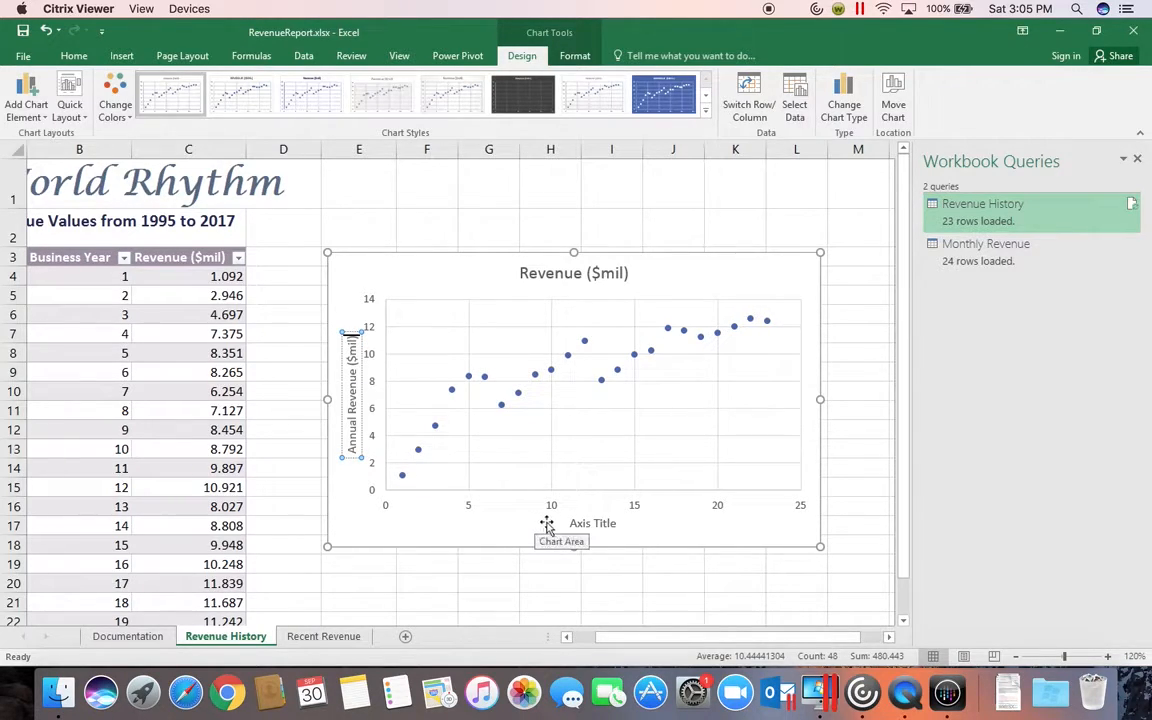
# Step: Change the horizontal axis title to "Business Year"
pyautogui.click(588, 523)
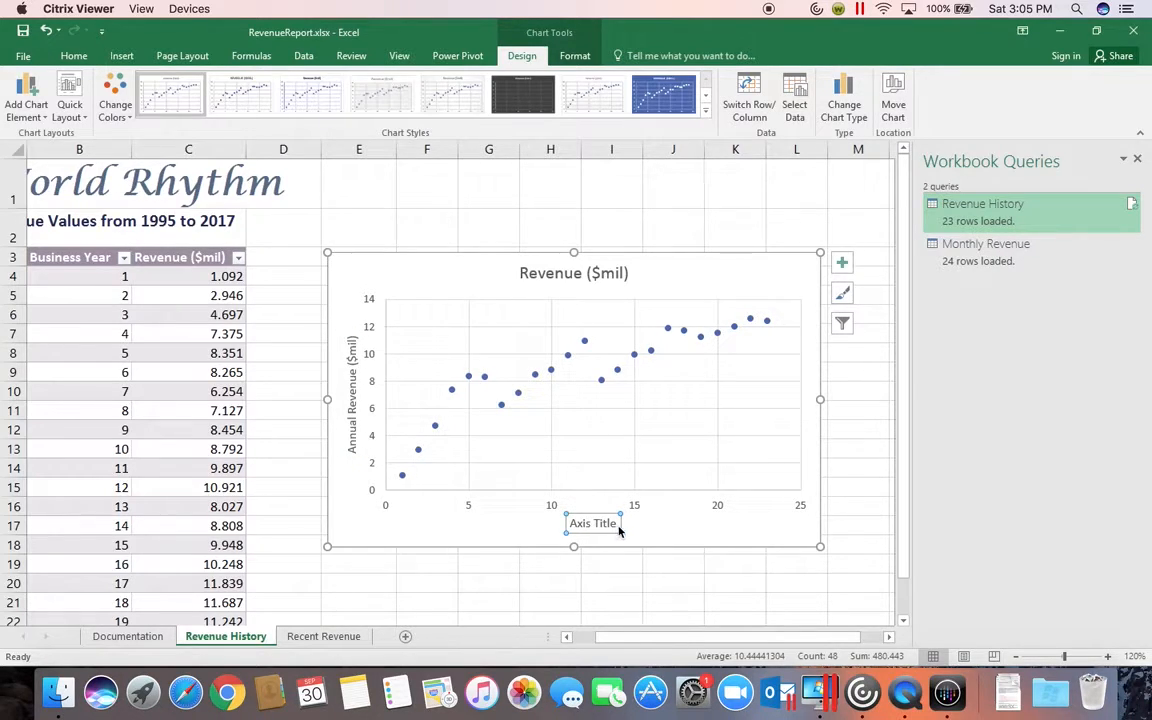
pyautogui.moveTo(616, 524); pyautogui.dragTo(551, 525)
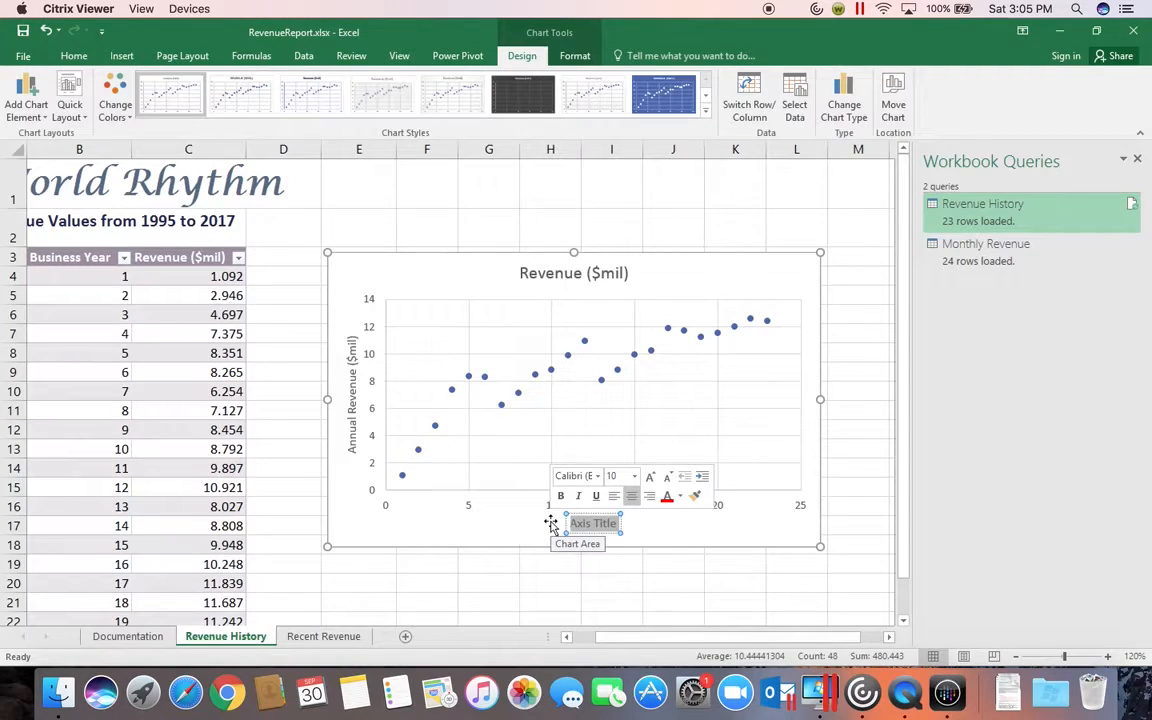
pyautogui.write('Business Year')
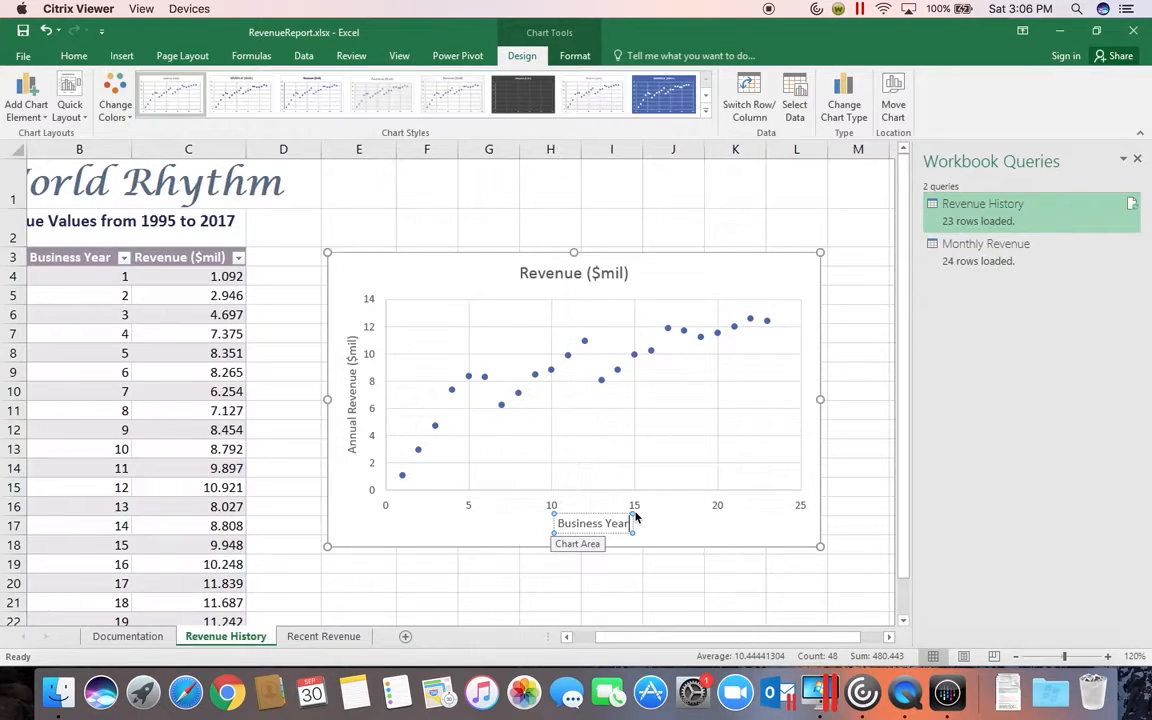
# Step: Change the chart title to "Trend in Revenue"
pyautogui.click(595, 274)
pyautogui.click(522, 273)
pyautogui.moveTo(522, 273); pyautogui.dragTo(629, 281)
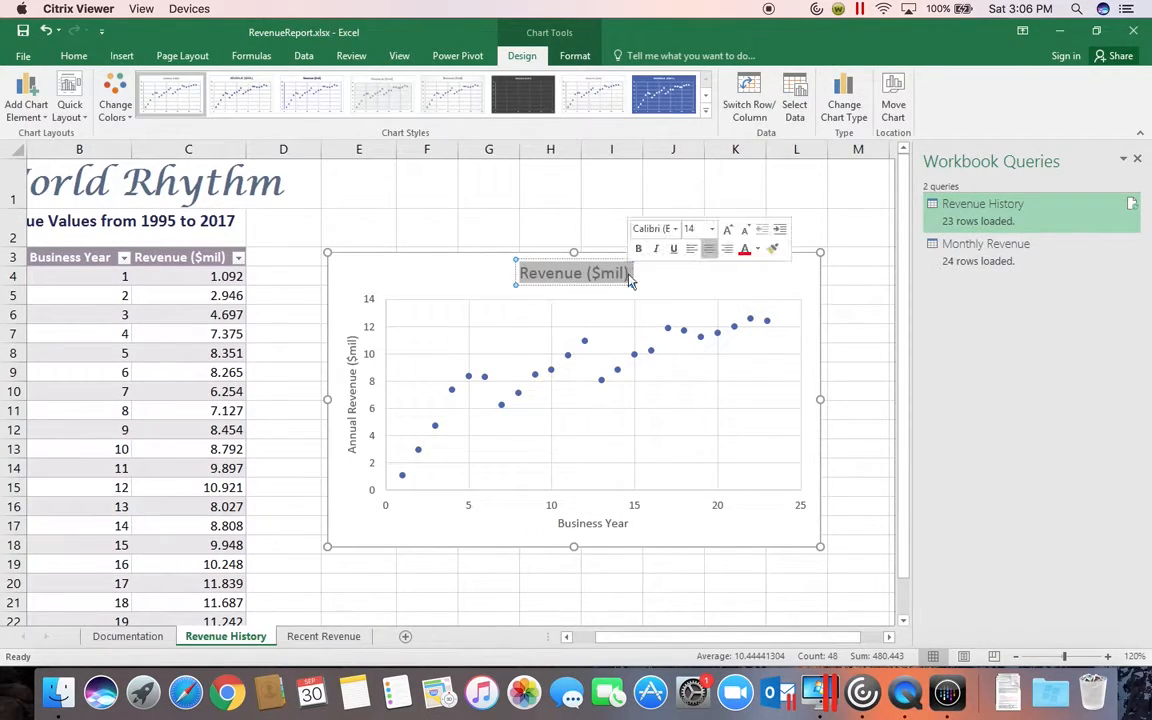
pyautogui.write('Trend in Reven')
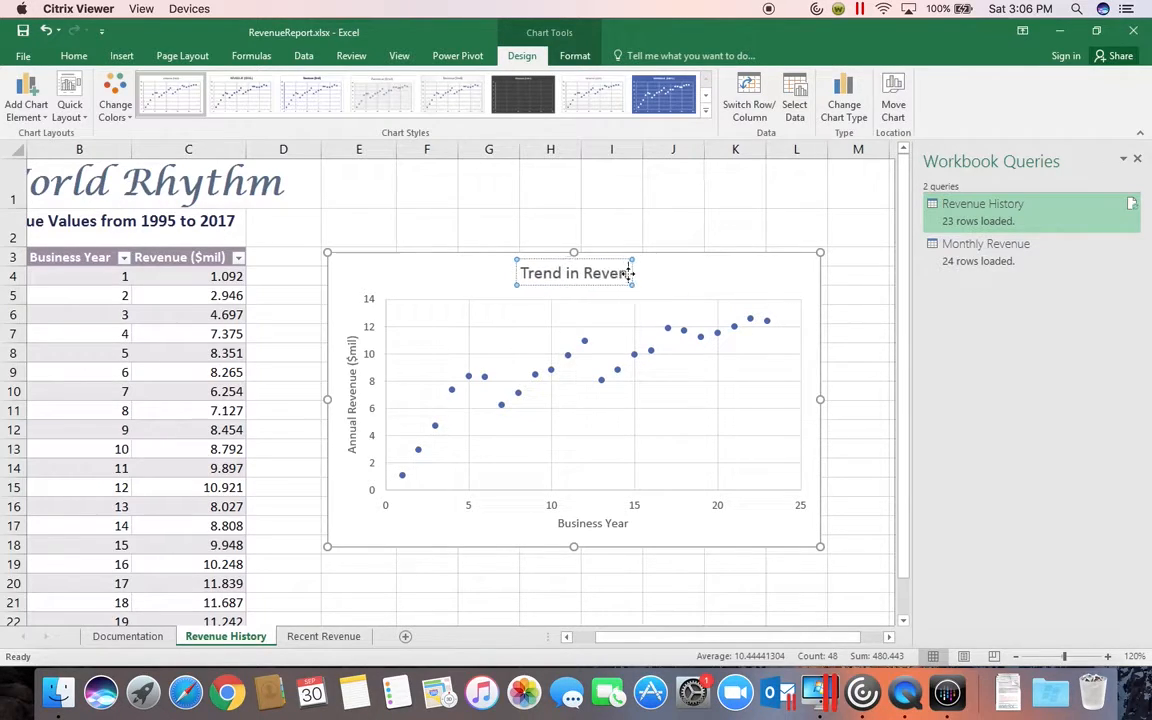
pyautogui.write('ue')
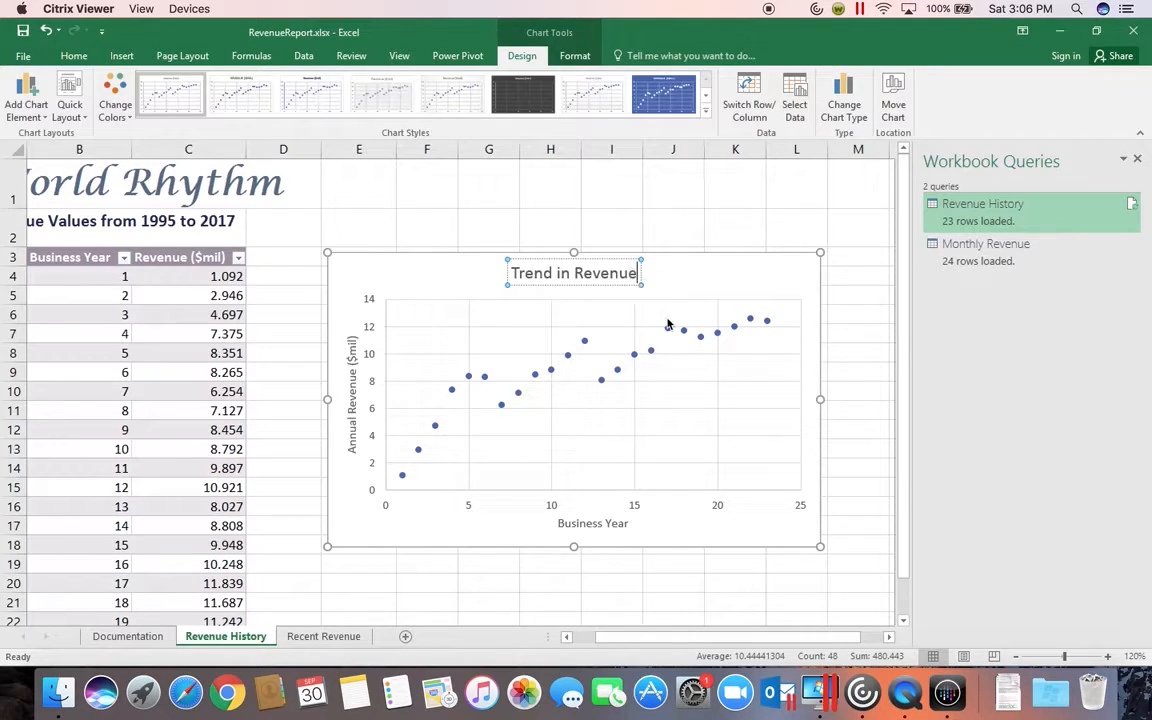
pyautogui.click(811, 290)
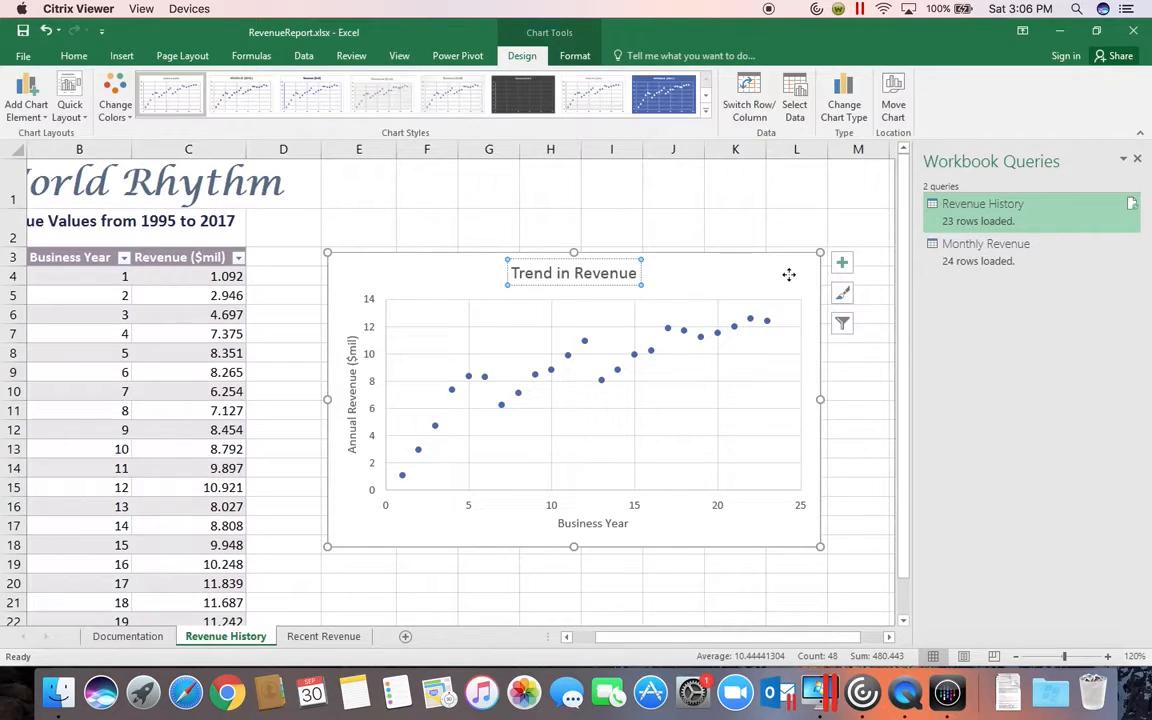
pyautogui.click(844, 265)
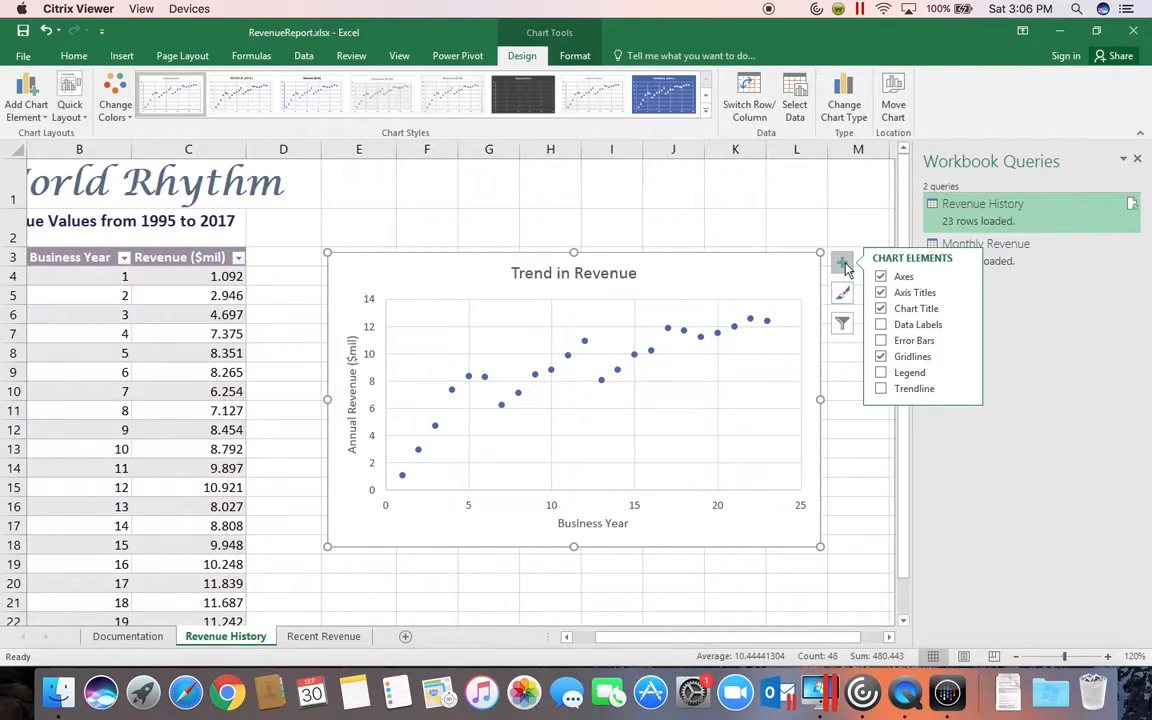
pyautogui.click(881, 390)
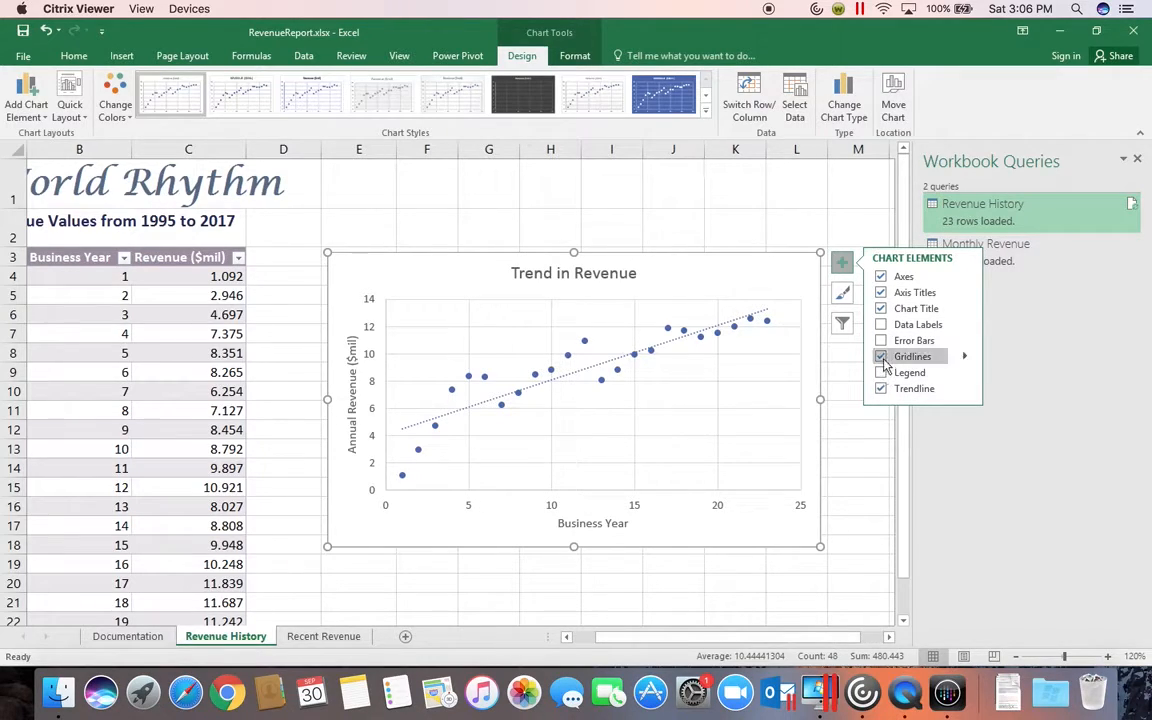
pyautogui.click(880, 389)
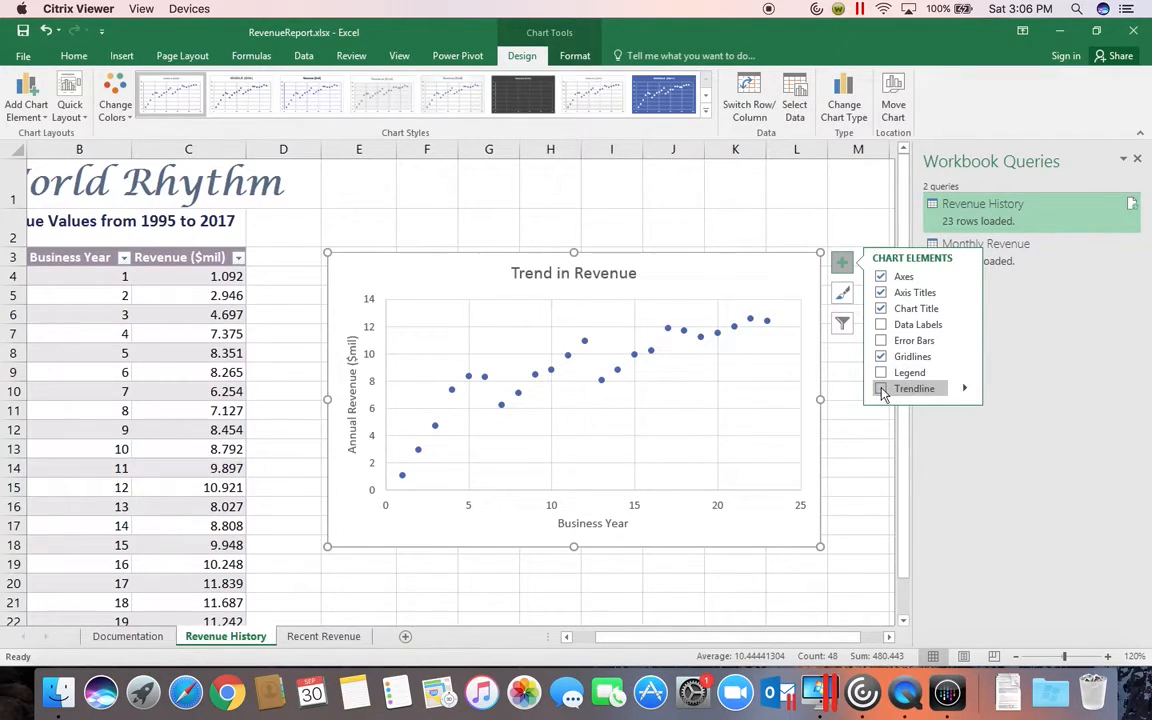
# Step: Add a logarithmic trendline to the scatter chart with a forecast of 2 periods forward
pyautogui.click(966, 391)
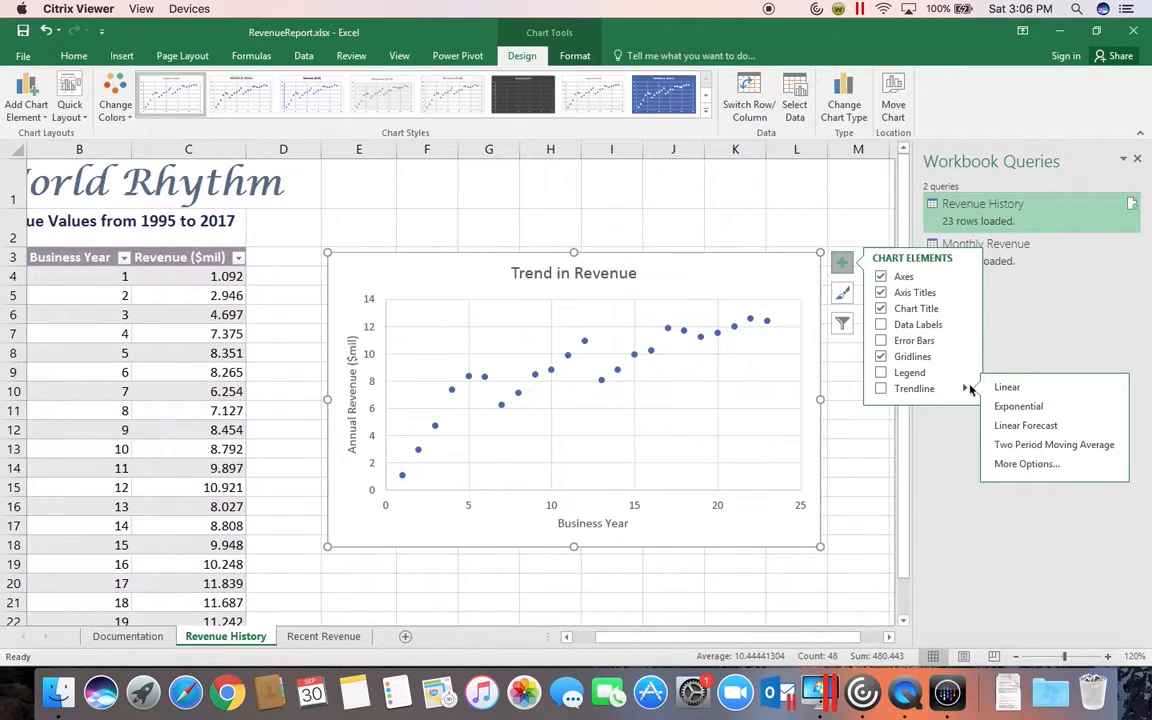
pyautogui.click(1016, 465)
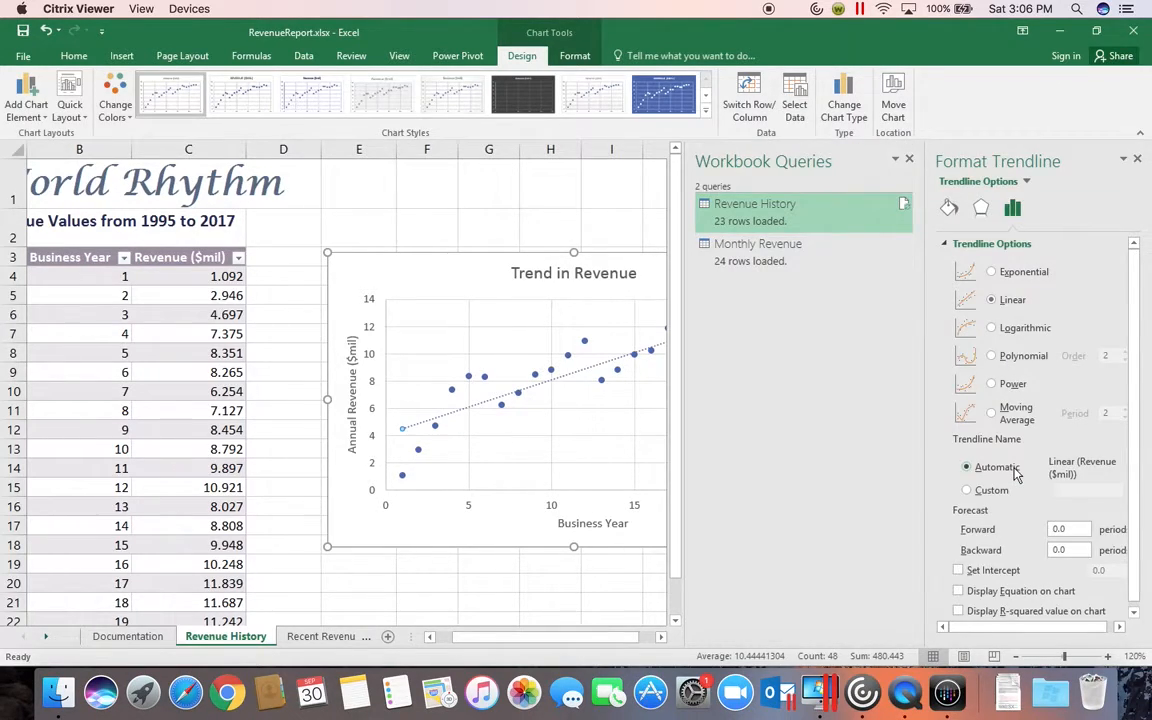
pyautogui.click(995, 331)
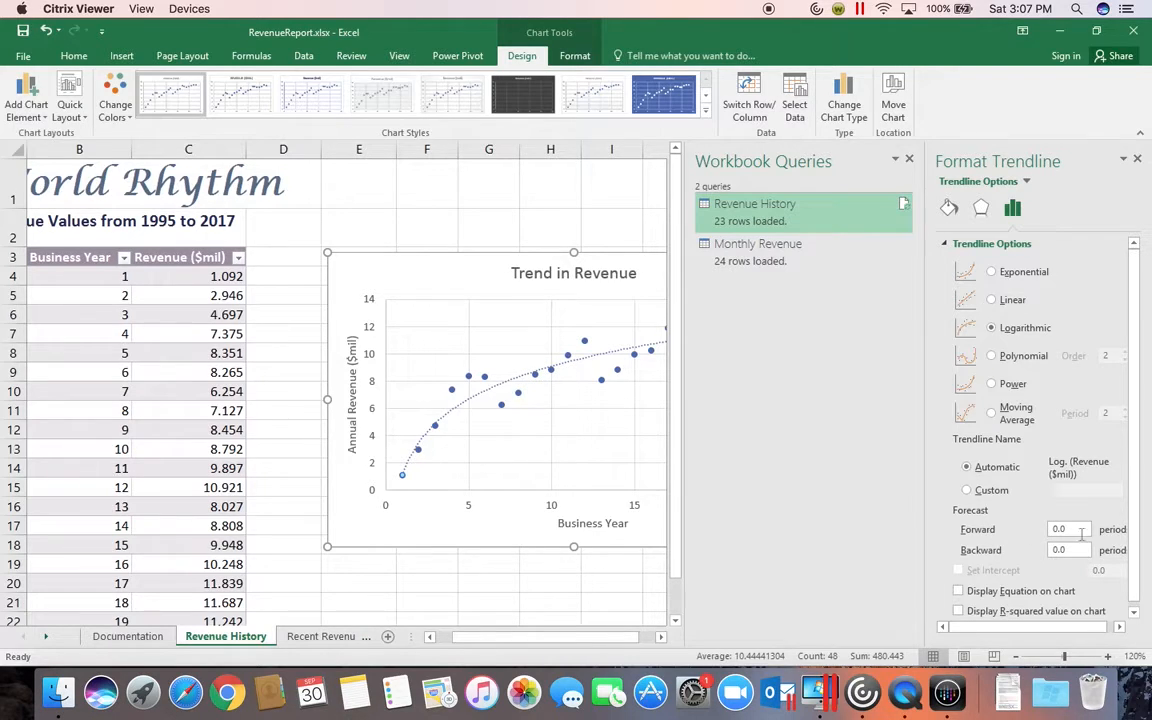
pyautogui.click(1022, 530)
pyautogui.write('2')
pyautogui.press('Return')
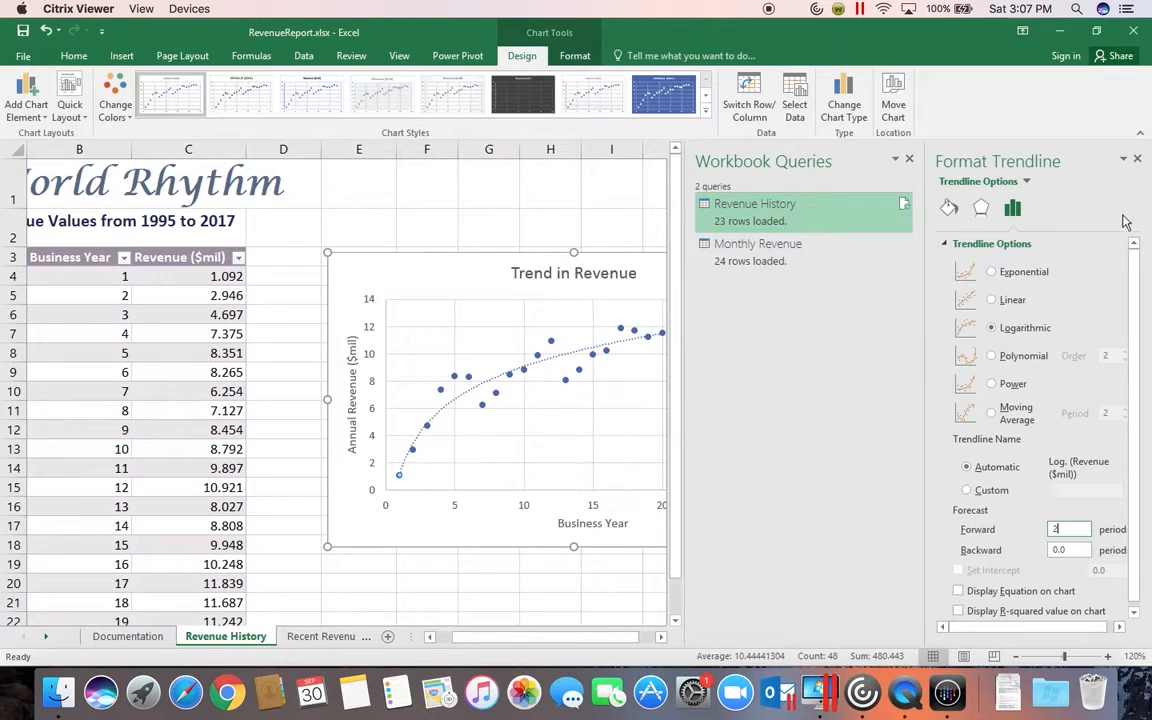
pyautogui.click(1138, 162)
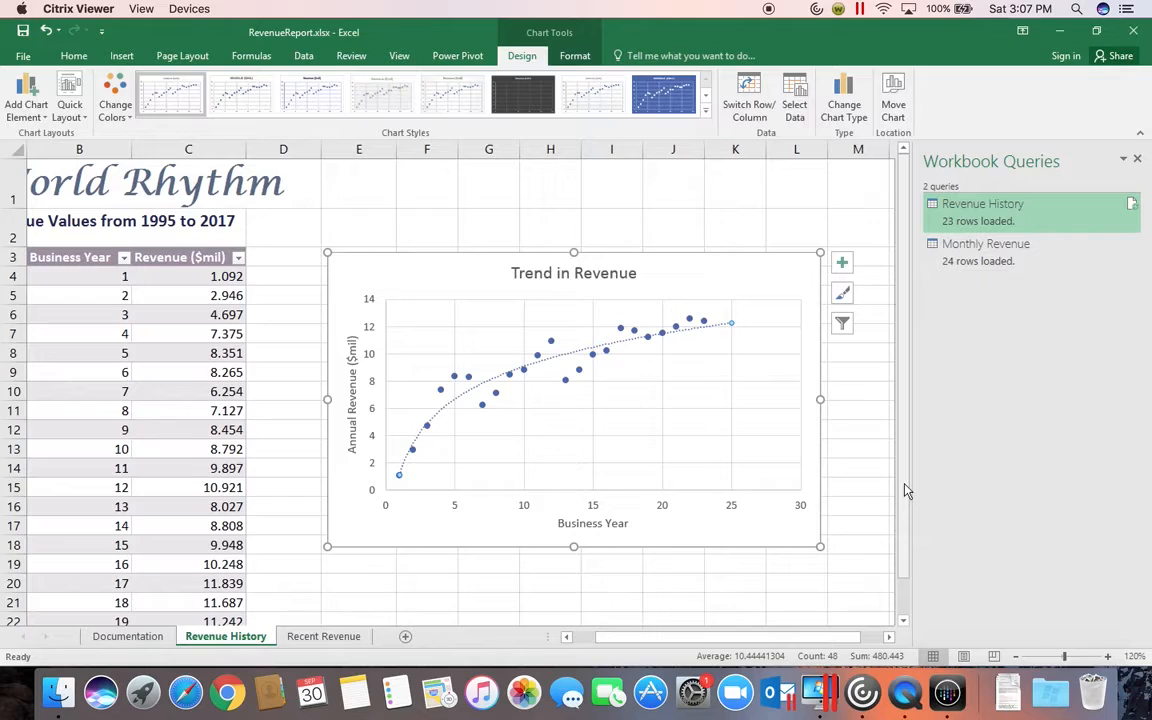